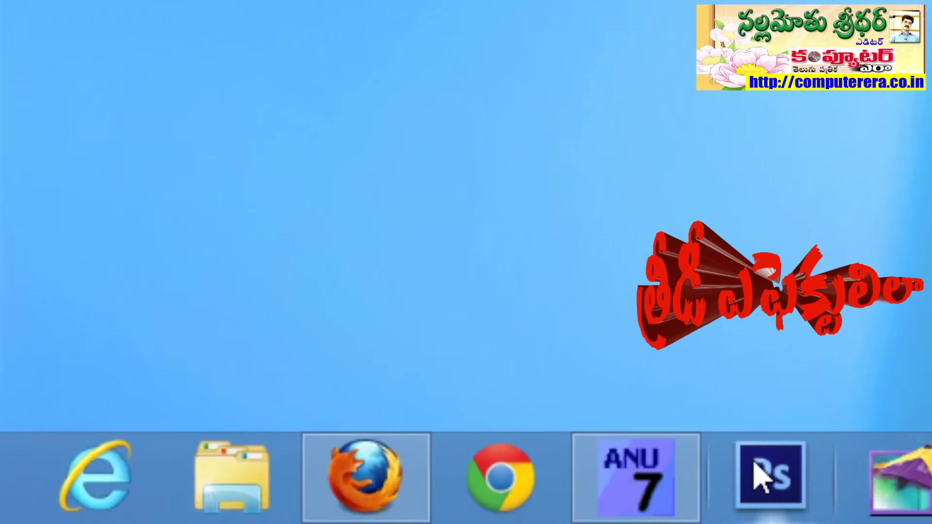
# Launch Adobe Photoshop CS6 from the taskbar
pyautogui.click(760, 475)
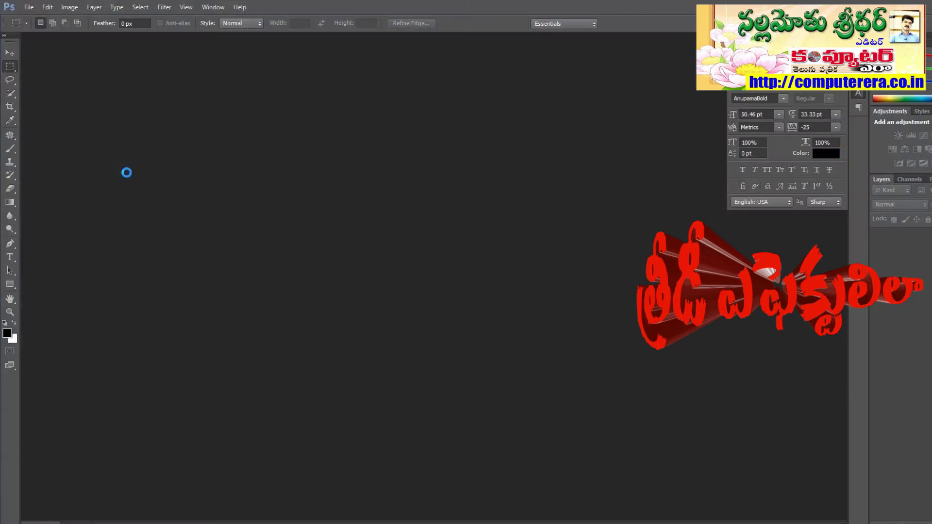
# Create a new 7×5 inch, 300 ppi document with a white background
pyautogui.click(29, 7)
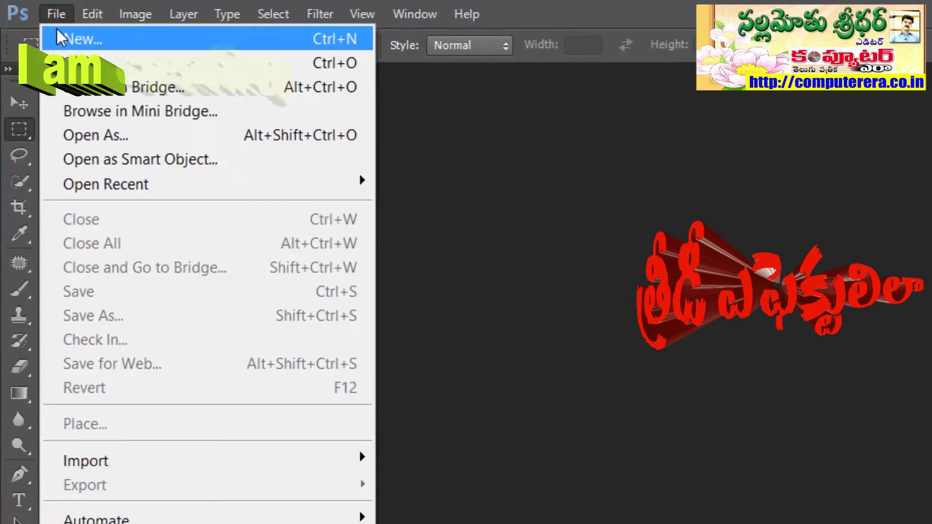
pyautogui.click(38, 19)
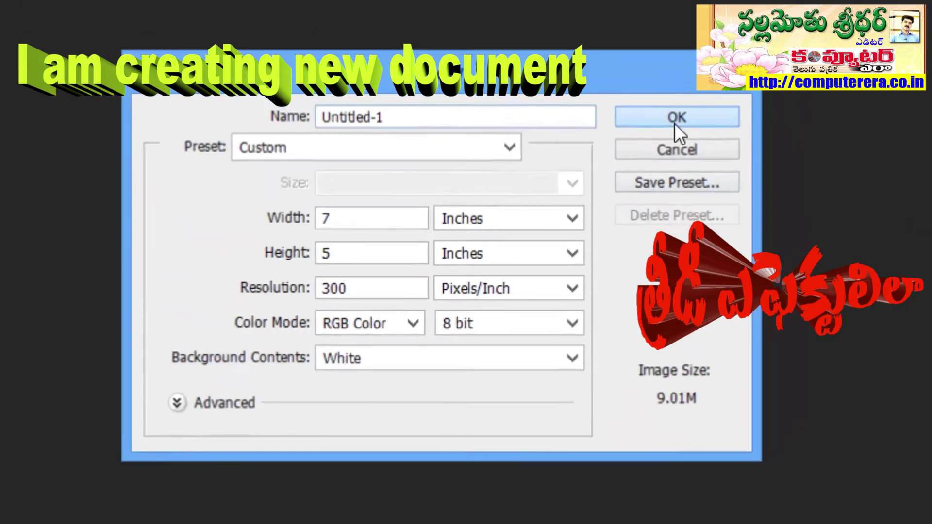
pyautogui.click(707, 169)
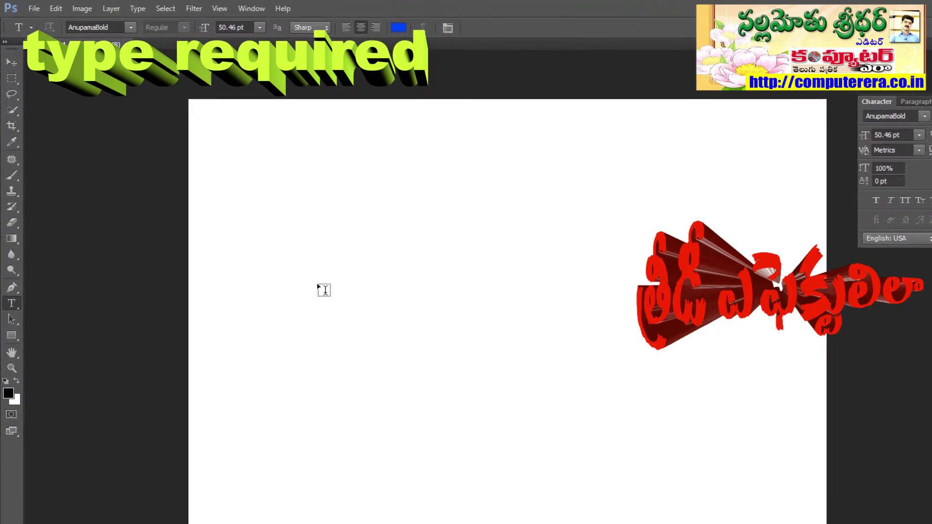
# Paste the Telugu name as blue text, move it right, and select the text
pyautogui.click(272, 243)
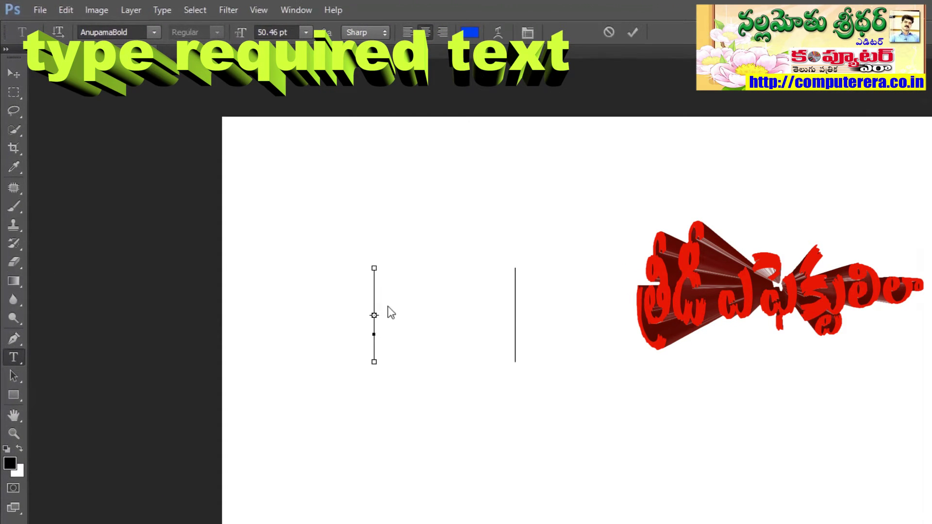
pyautogui.write('నల్లమోతు శ్రీధర్')
pyautogui.click(13, 74)
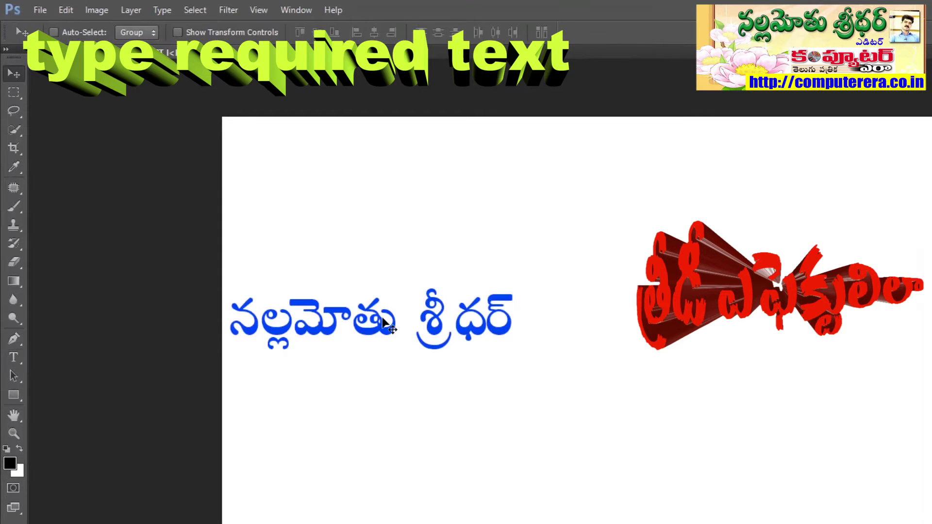
pyautogui.moveTo(405, 233); pyautogui.dragTo(599, 228)
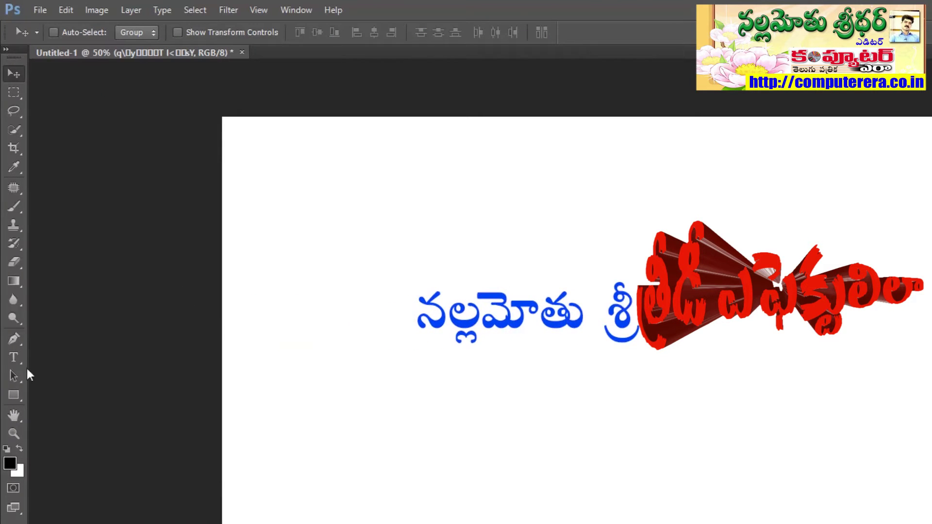
pyautogui.click(13, 357)
pyautogui.press('Return')
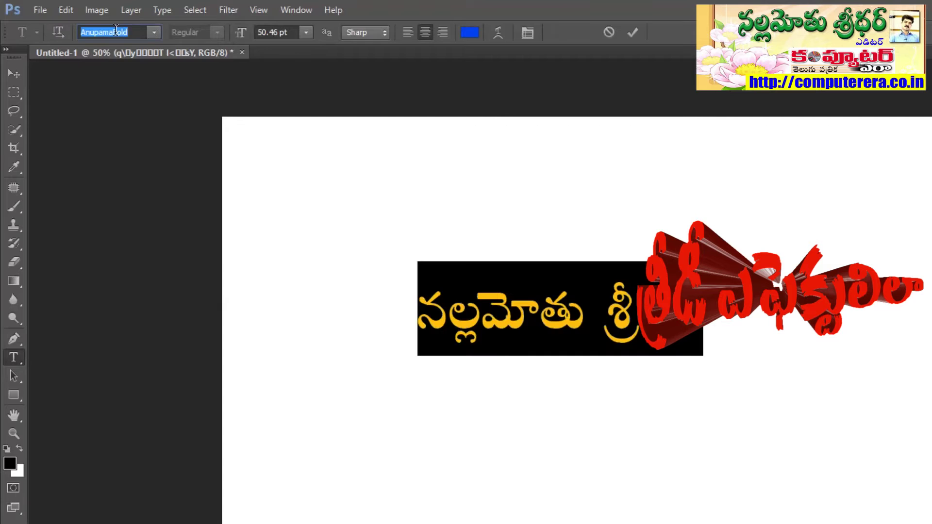
# Set the name text in the Neelima font
pyautogui.click(154, 32)
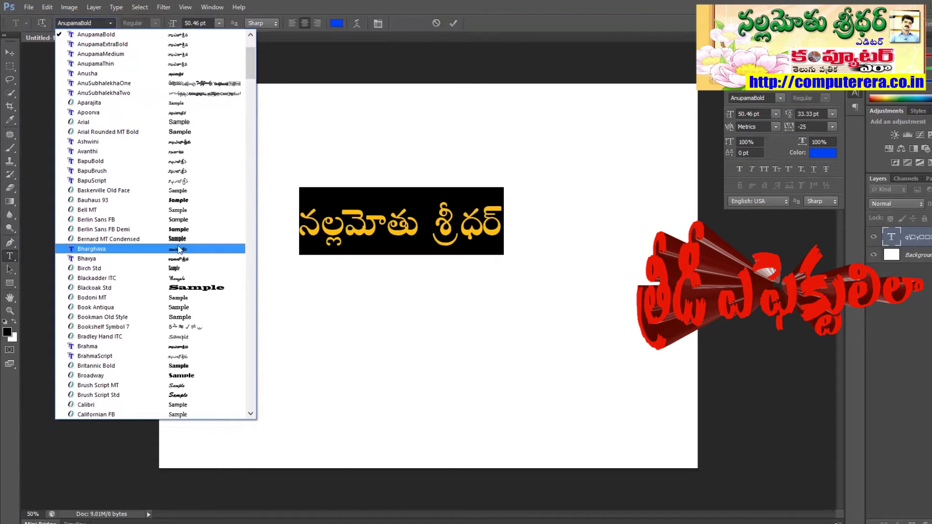
pyautogui.scroll(-13, 187, 211)
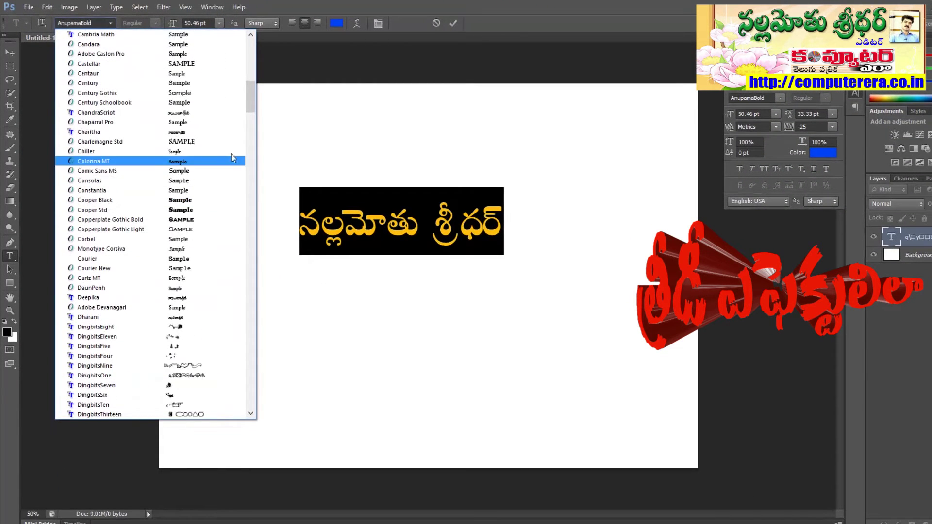
pyautogui.scroll(-15, 233, 157)
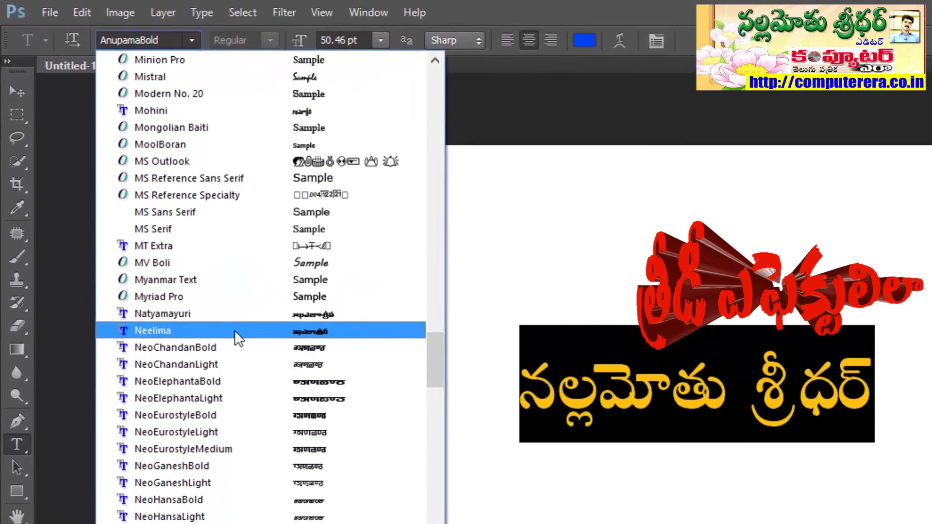
pyautogui.click(206, 215)
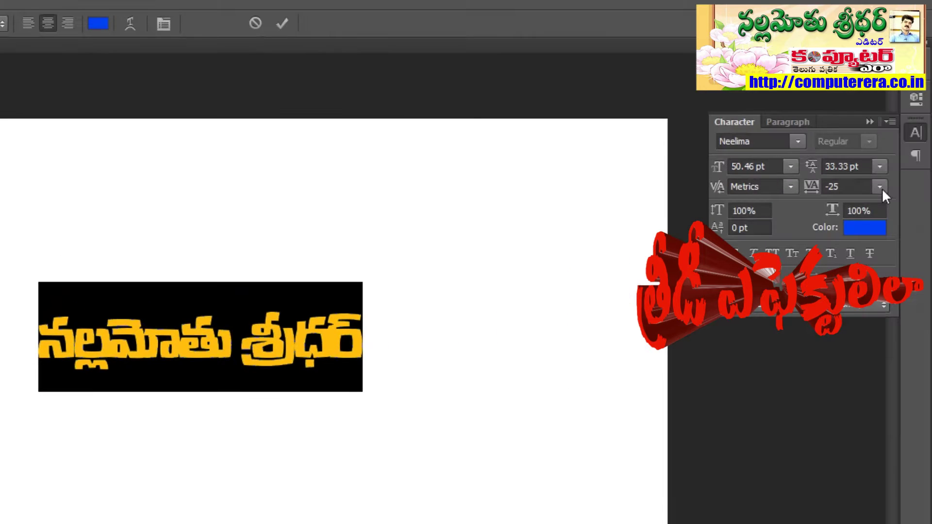
# Set the letter tracking to 10, then clear the text selection
pyautogui.click(879, 187)
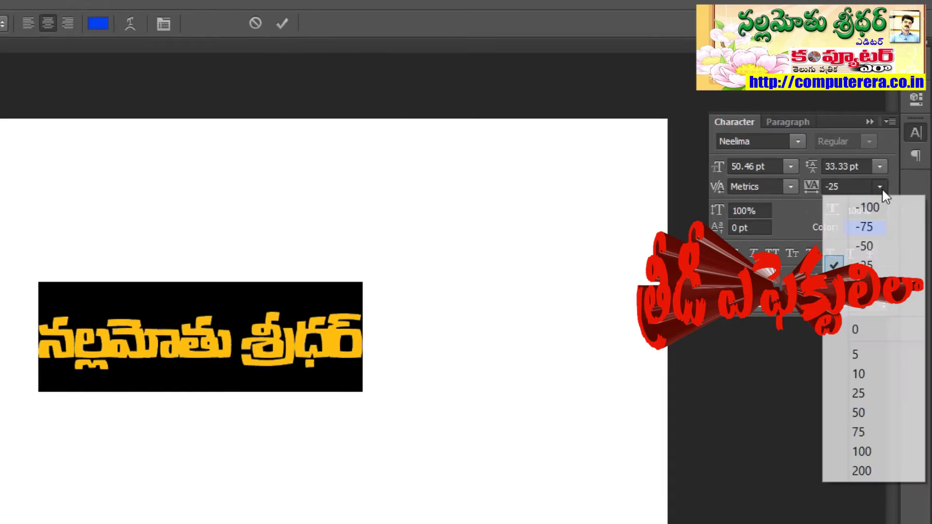
pyautogui.click(881, 378)
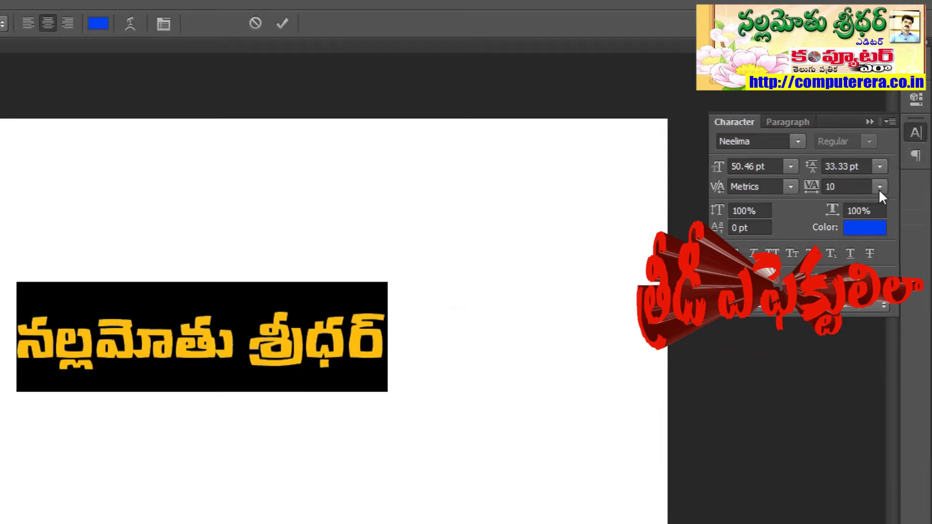
pyautogui.click(226, 343)
pyautogui.moveTo(96, 339); pyautogui.dragTo(108, 340)
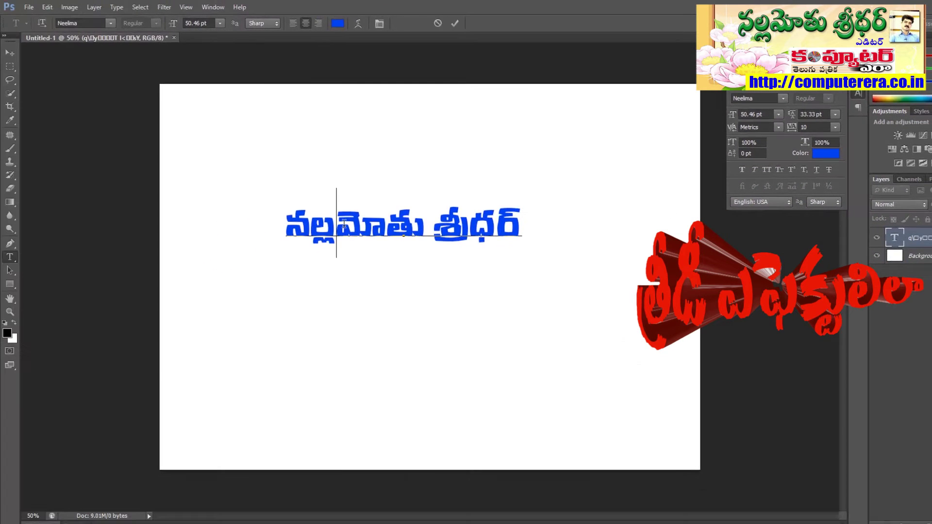
pyautogui.hotkey('ctrl', 'a')
pyautogui.click(337, 227)
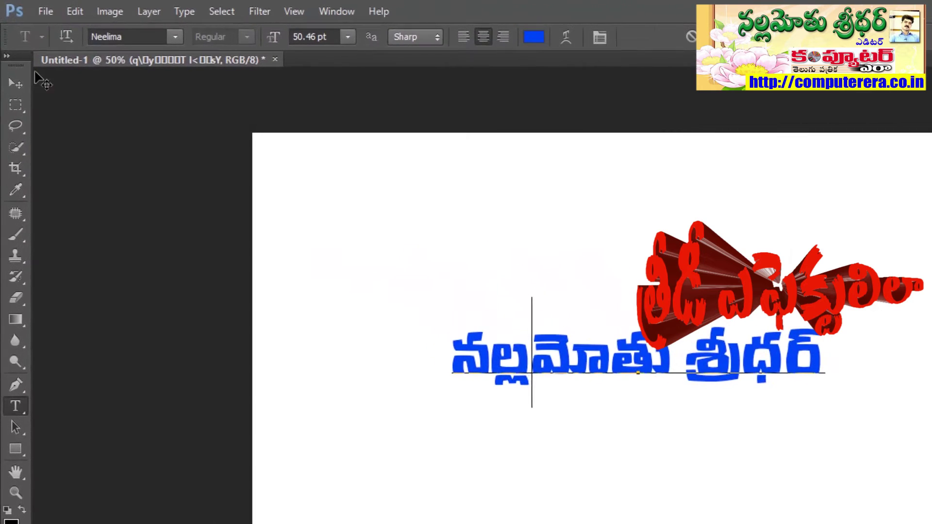
# Commit the text and apply Eye Candy 6 Extrude, agreeing to rasterize the type layer
pyautogui.click(10, 52)
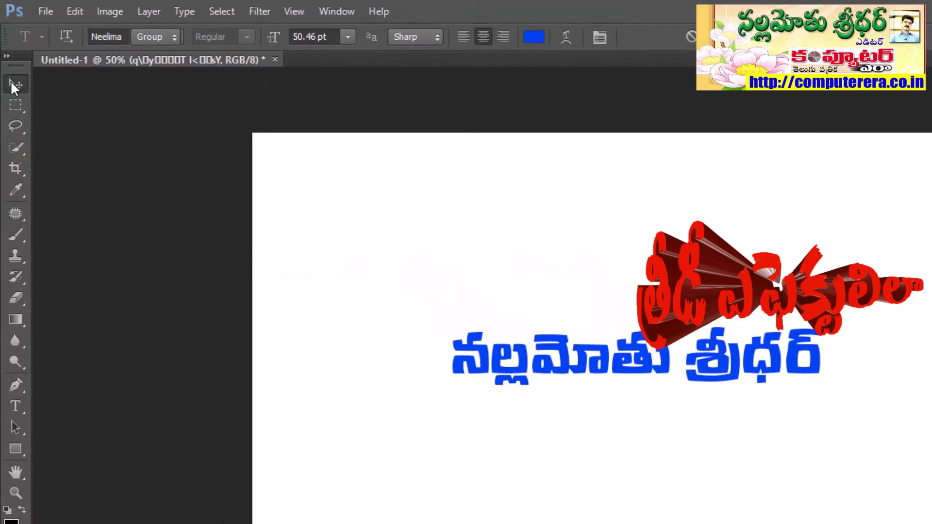
pyautogui.click(260, 11)
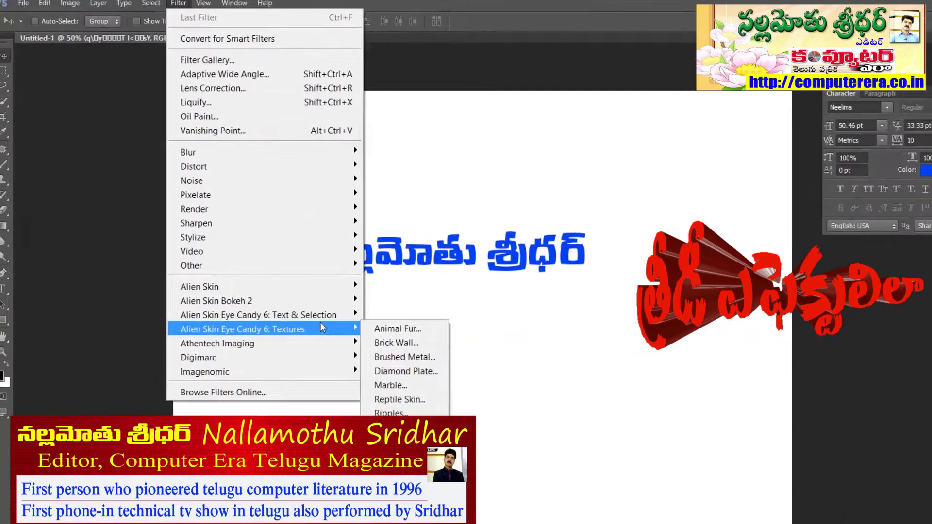
pyautogui.moveTo(394, 396)
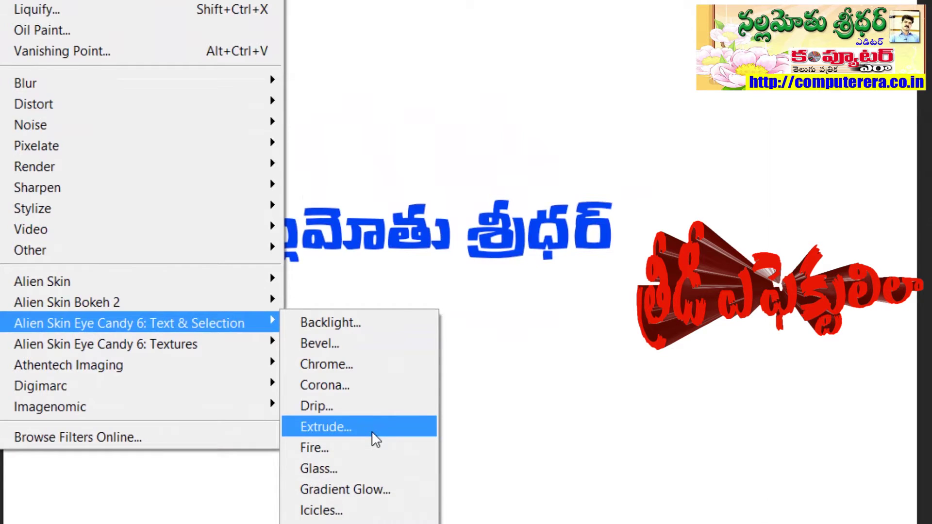
pyautogui.click(372, 428)
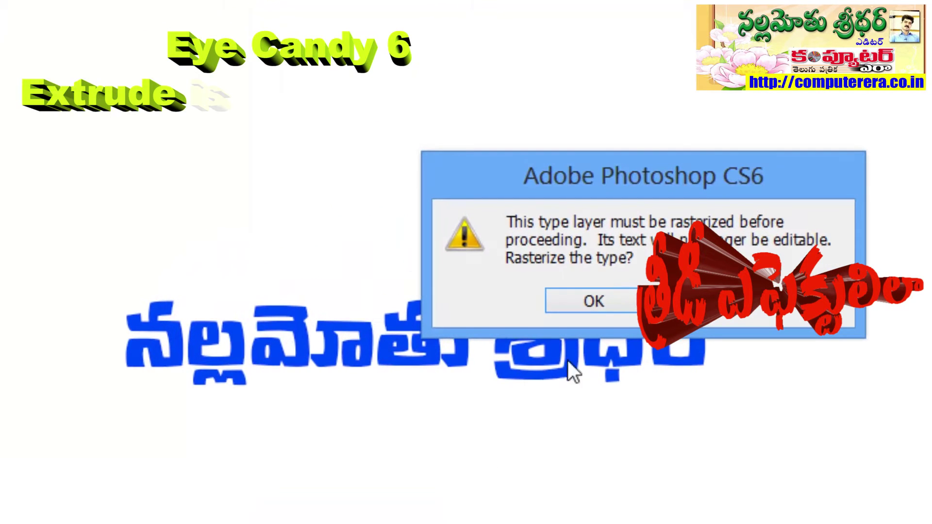
pyautogui.click(593, 302)
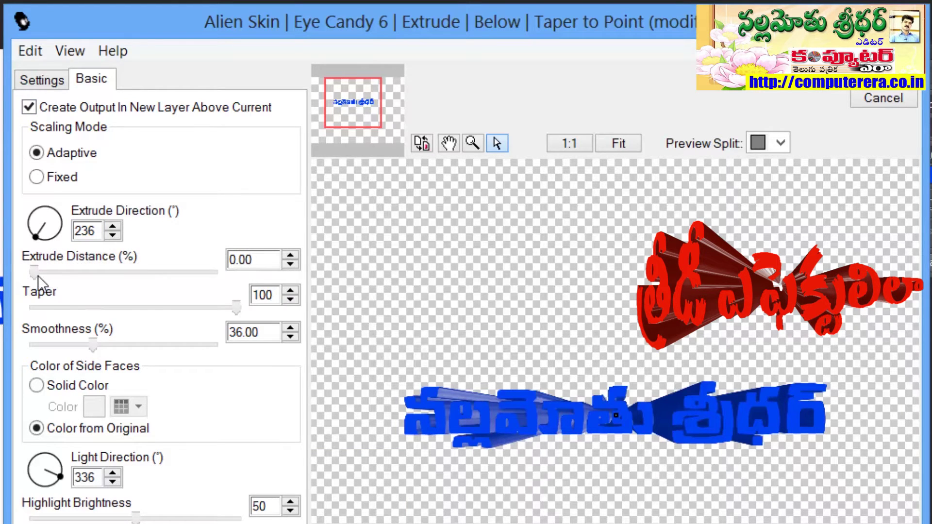
# Try various extrude distances and directions, ending at a 161° direction
pyautogui.moveTo(36, 275); pyautogui.dragTo(90, 276)
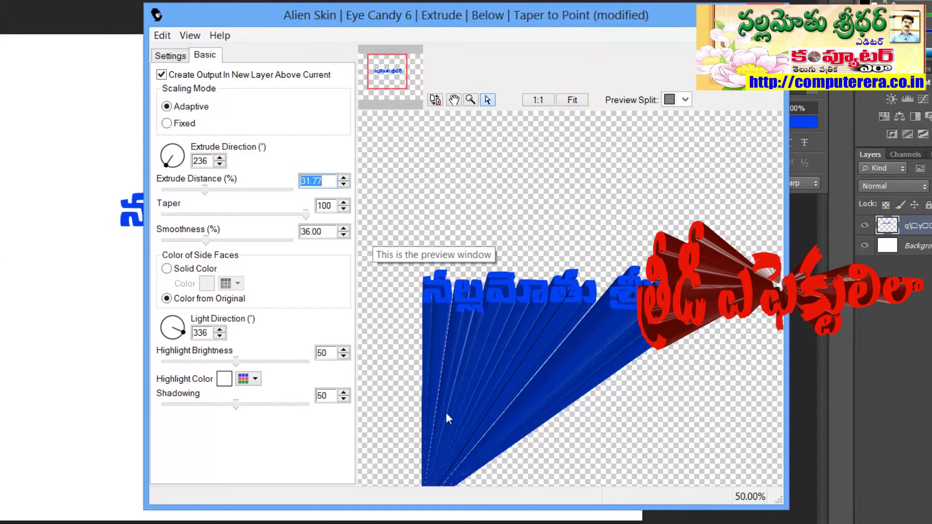
pyautogui.moveTo(206, 189); pyautogui.dragTo(190, 194)
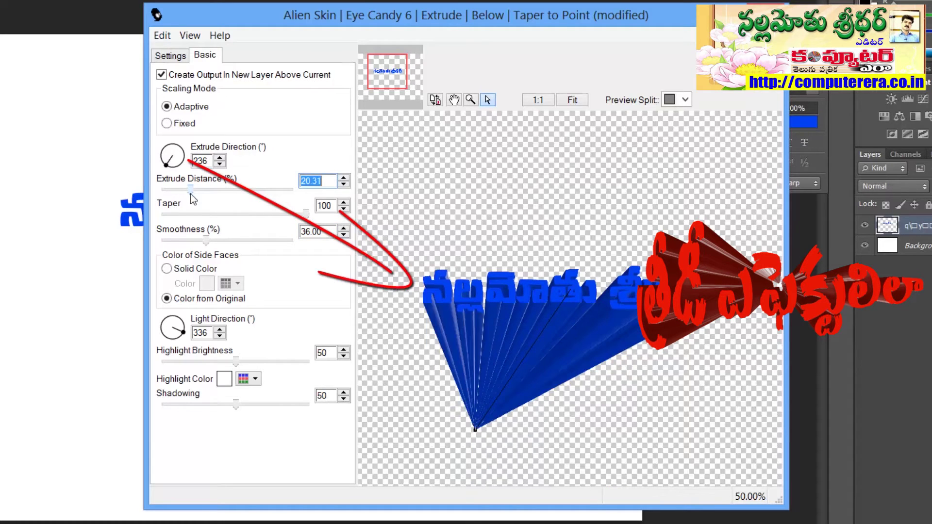
pyautogui.moveTo(190, 194); pyautogui.dragTo(172, 195)
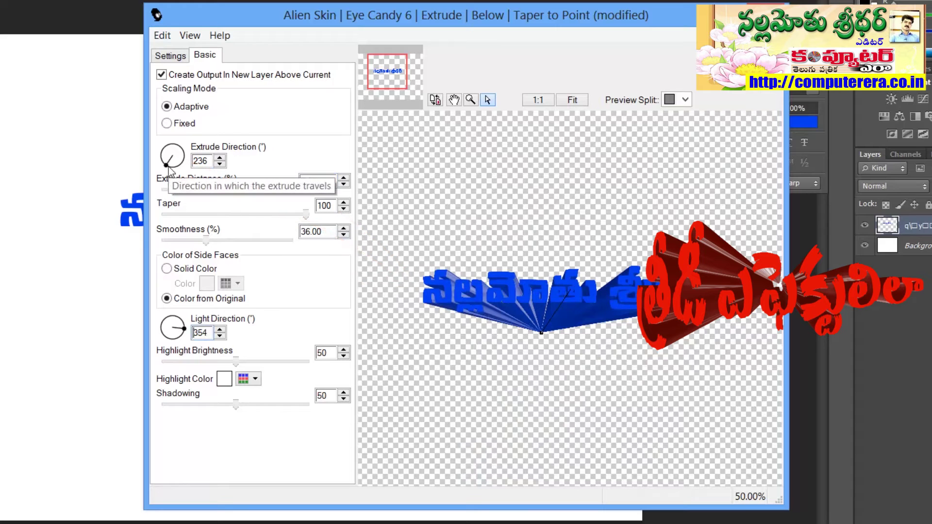
pyautogui.moveTo(168, 167); pyautogui.dragTo(171, 145)
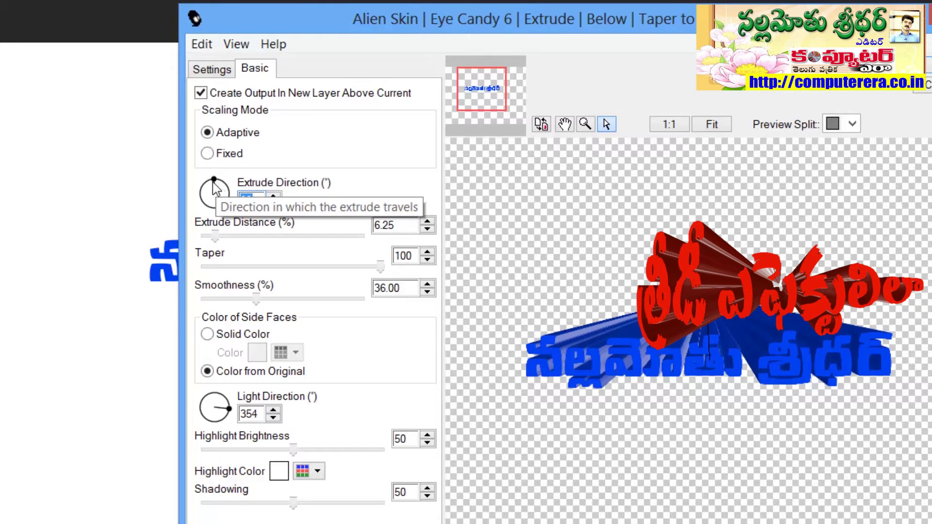
pyautogui.moveTo(216, 184); pyautogui.dragTo(225, 185)
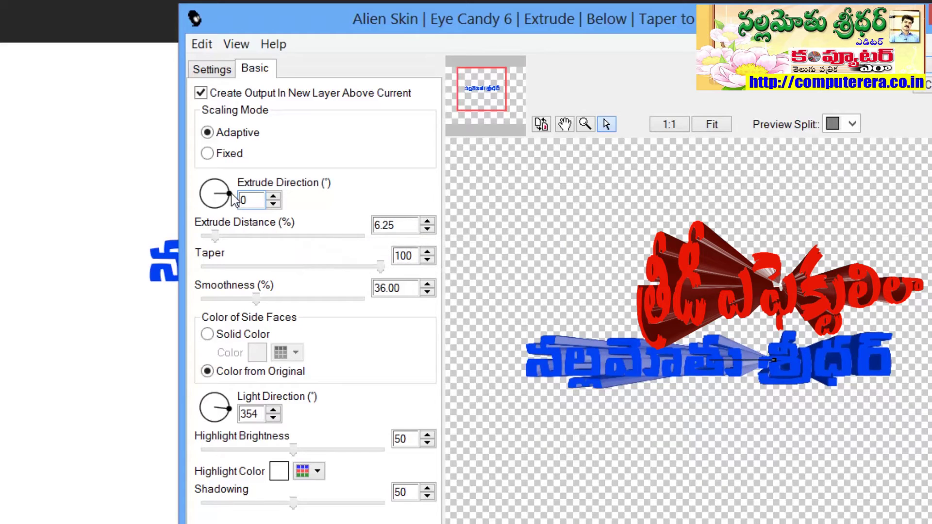
pyautogui.moveTo(217, 236); pyautogui.dragTo(260, 241)
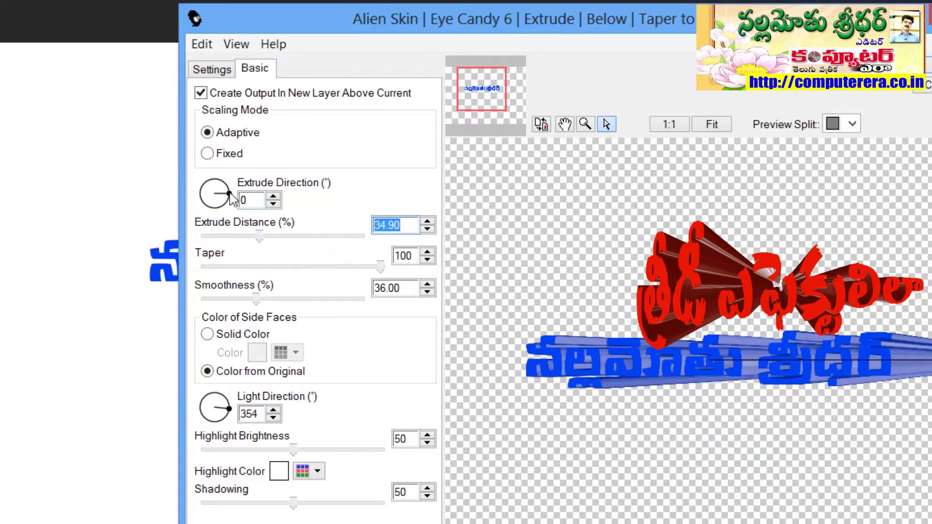
pyautogui.click(203, 194)
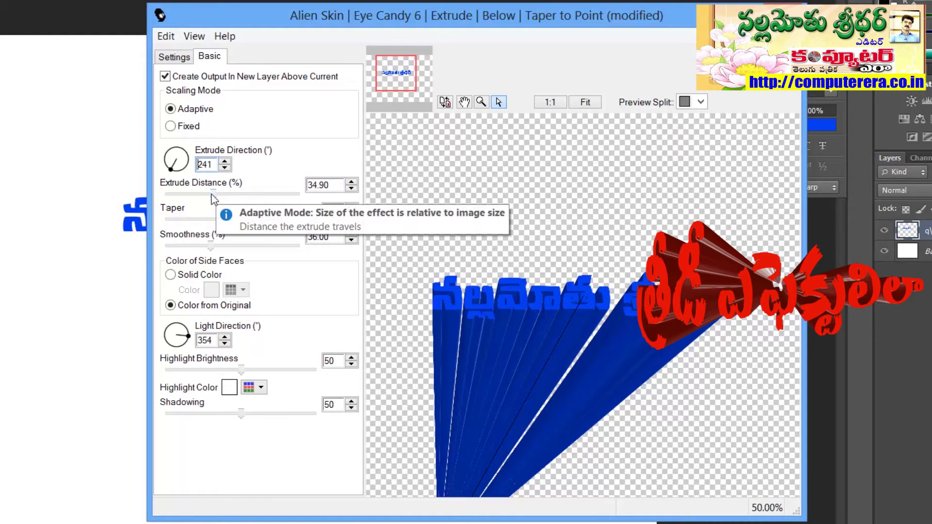
# Settle on 156° direction, 19.79% extrude distance and 62.89% smoothness
pyautogui.moveTo(215, 195); pyautogui.dragTo(179, 196)
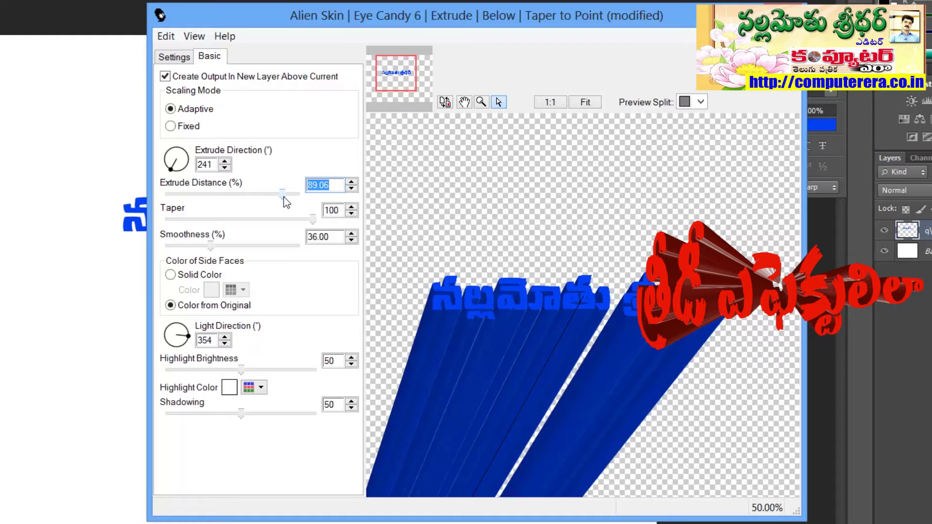
pyautogui.click(162, 158)
pyautogui.moveTo(162, 163); pyautogui.dragTo(163, 156)
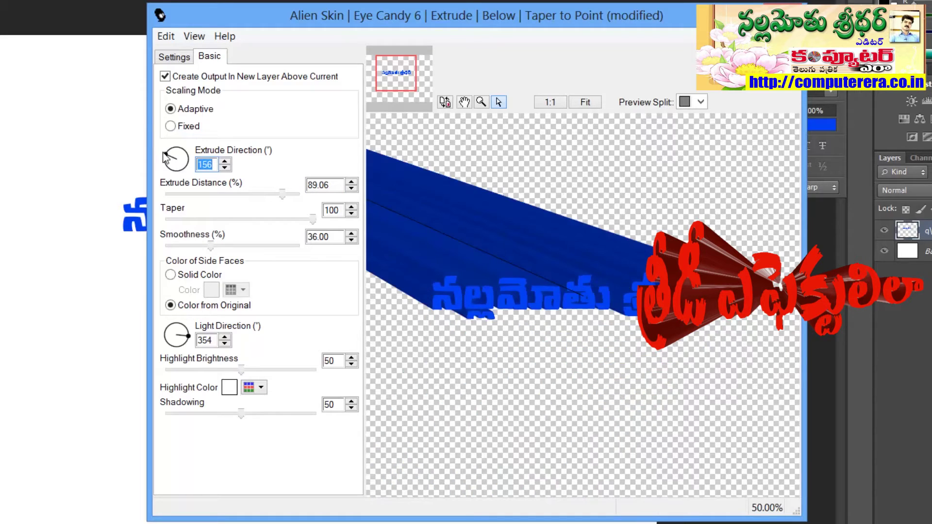
pyautogui.moveTo(282, 194); pyautogui.dragTo(190, 195)
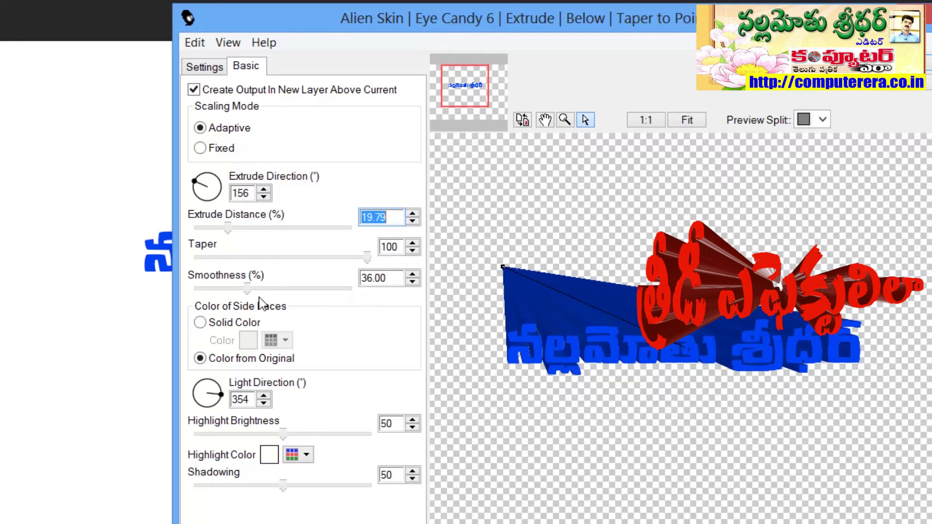
pyautogui.moveTo(245, 290); pyautogui.dragTo(291, 290)
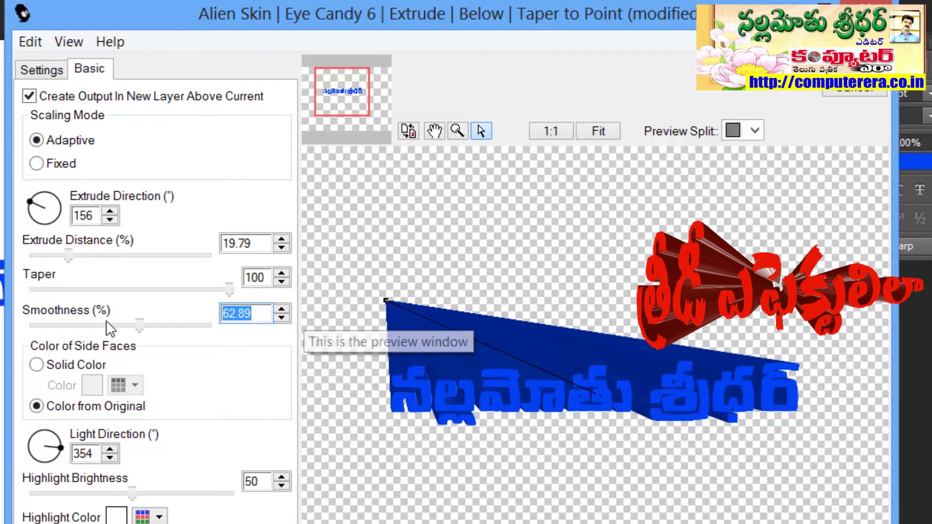
pyautogui.click(44, 368)
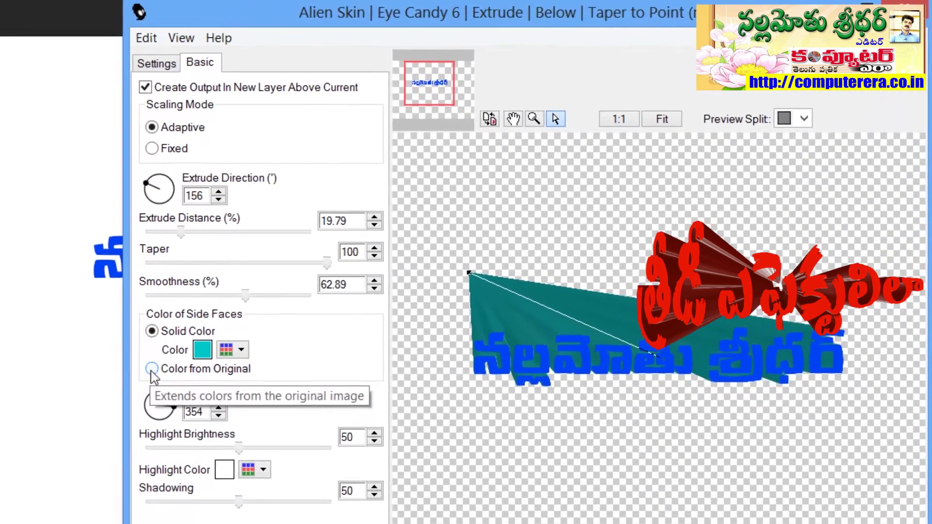
pyautogui.click(136, 334)
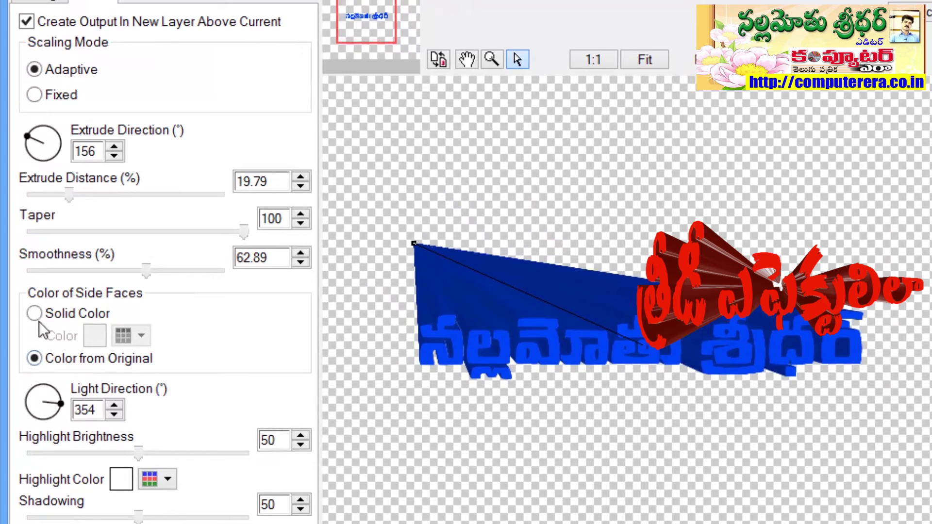
pyautogui.click(34, 315)
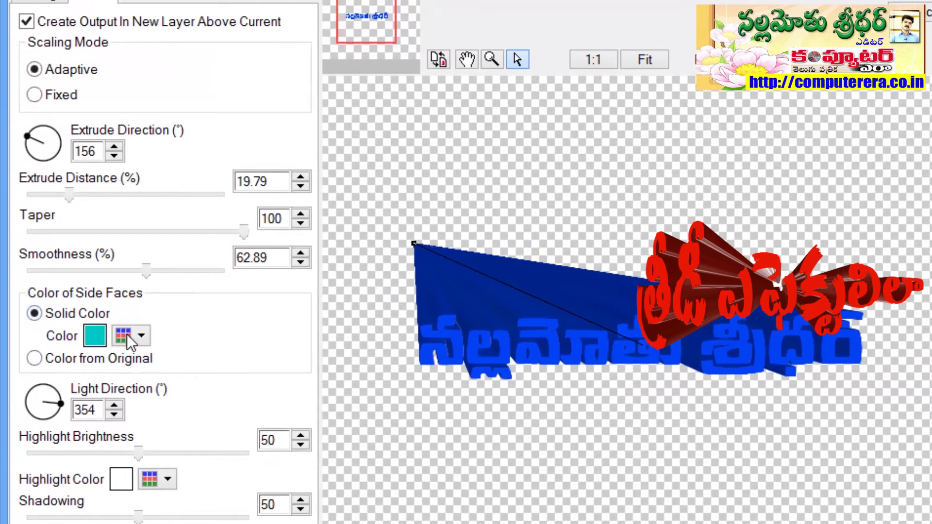
pyautogui.click(140, 336)
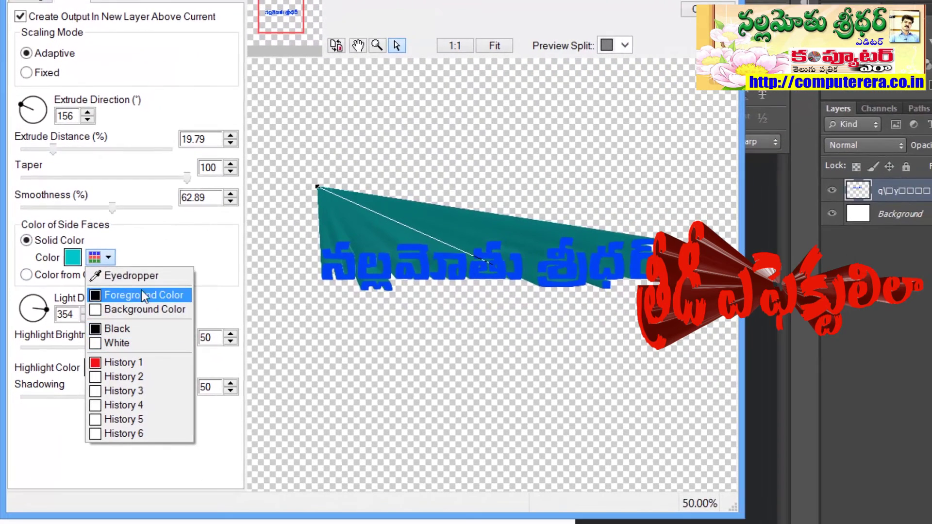
pyautogui.click(74, 256)
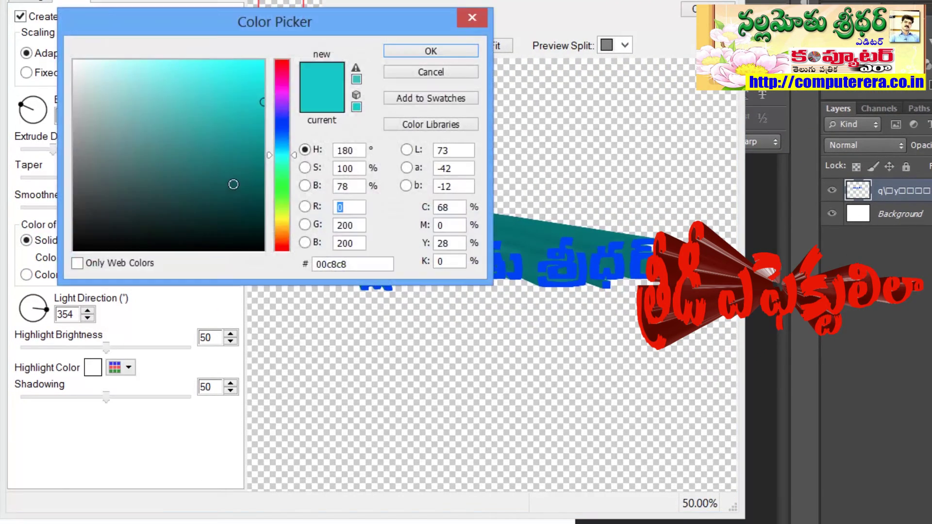
pyautogui.click(285, 225)
pyautogui.click(258, 63)
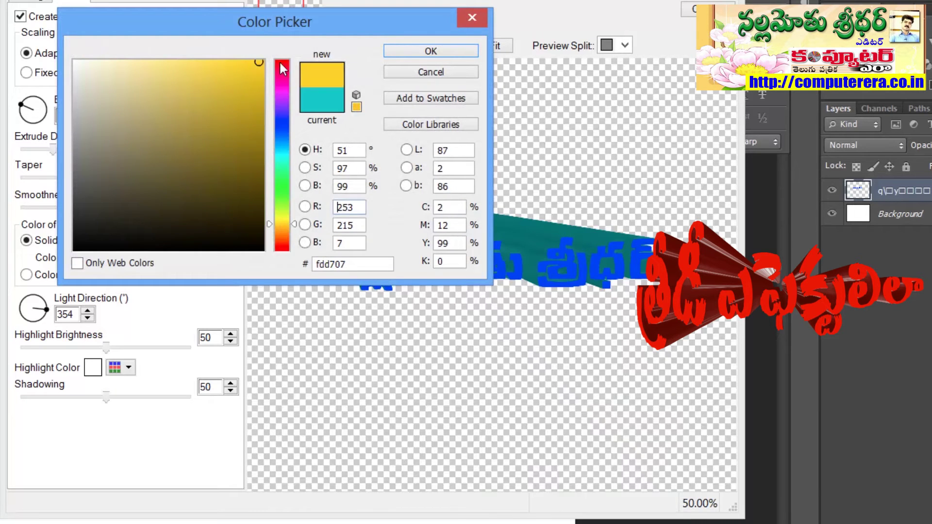
pyautogui.click(435, 51)
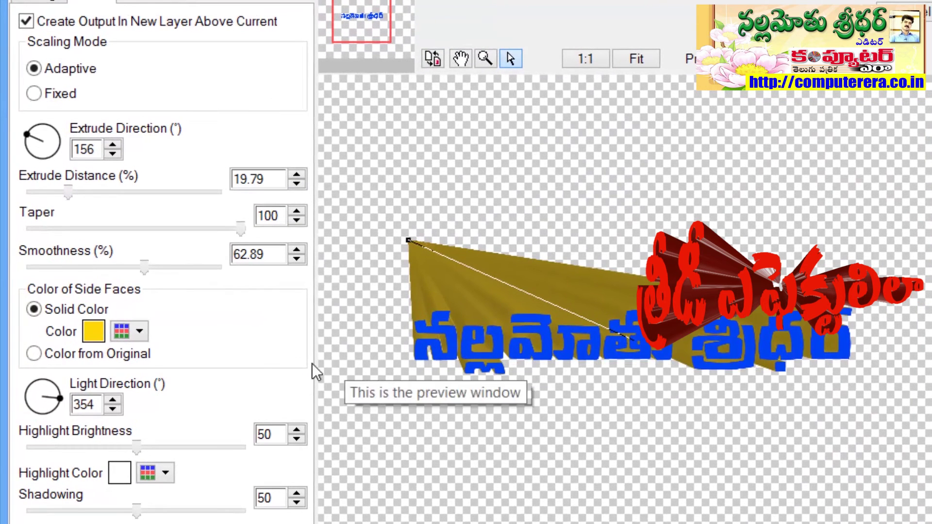
pyautogui.click(34, 354)
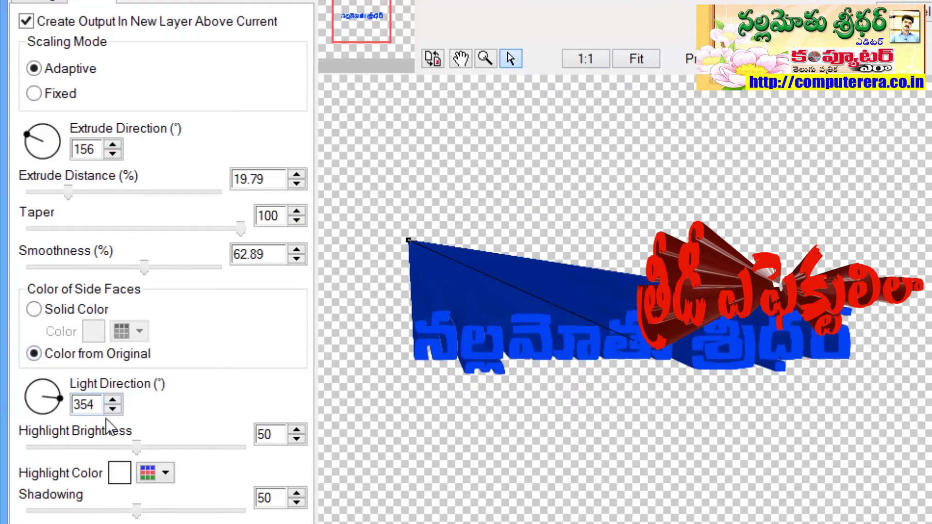
# Set the light direction to 25° and raise highlight brightness to 97
pyautogui.click(50, 388)
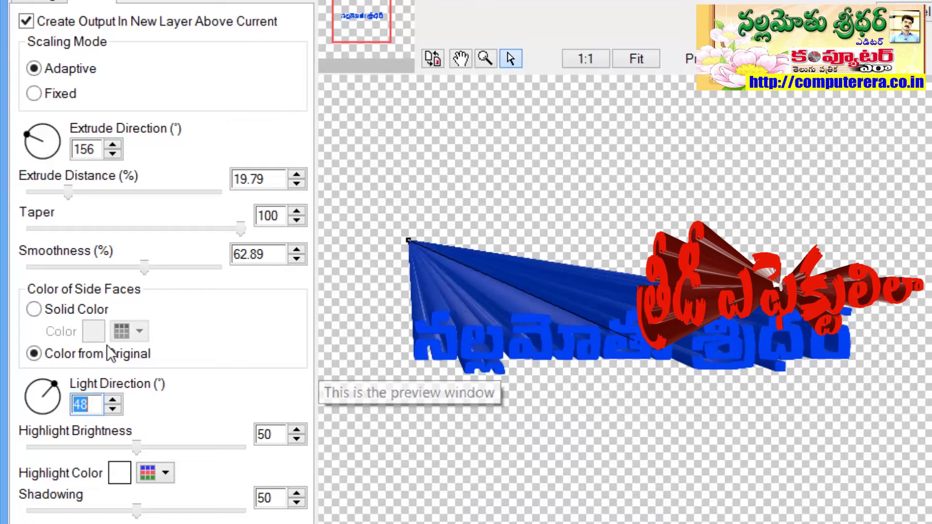
pyautogui.click(55, 387)
pyautogui.click(34, 387)
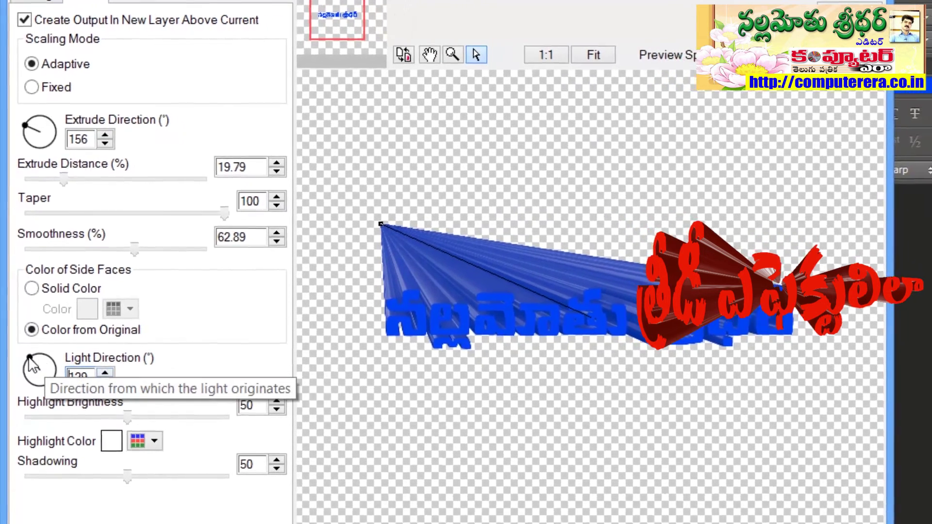
pyautogui.click(56, 385)
pyautogui.click(57, 387)
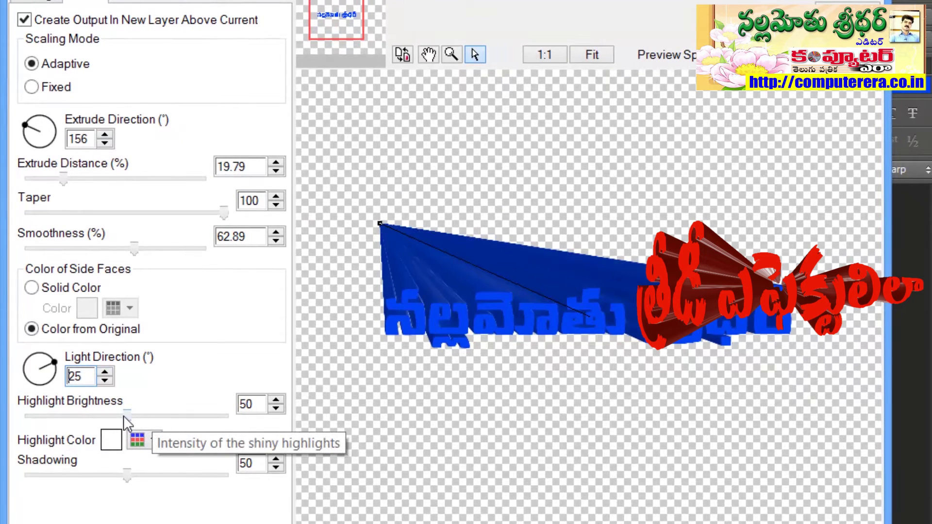
pyautogui.moveTo(136, 415); pyautogui.dragTo(164, 415)
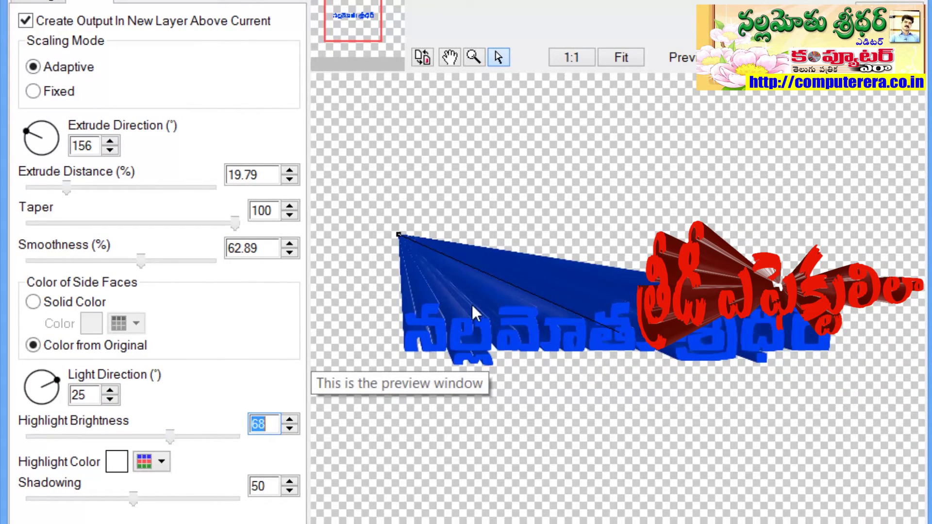
pyautogui.moveTo(171, 441); pyautogui.dragTo(229, 435)
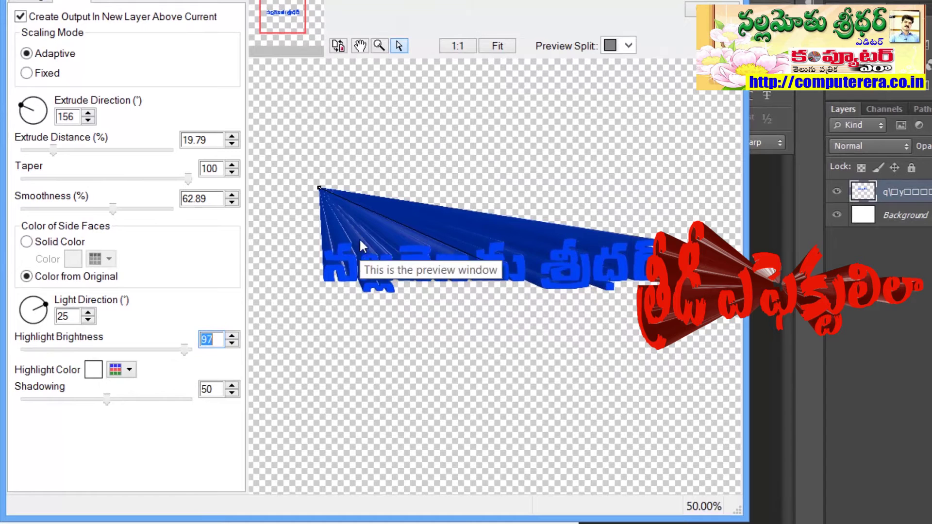
pyautogui.click(132, 371)
pyautogui.click(132, 371)
pyautogui.click(97, 370)
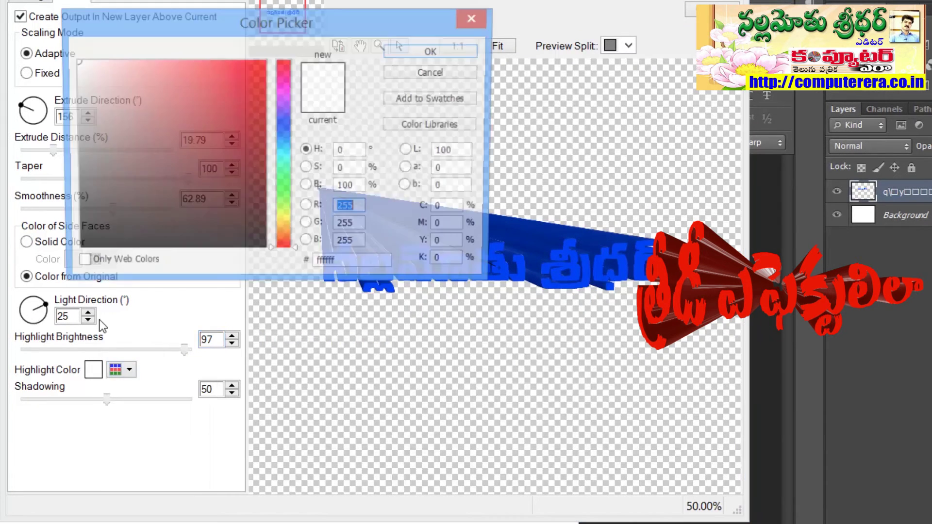
pyautogui.moveTo(288, 224); pyautogui.dragTo(289, 128)
pyautogui.moveTo(284, 80); pyautogui.dragTo(281, 72)
pyautogui.click(249, 64)
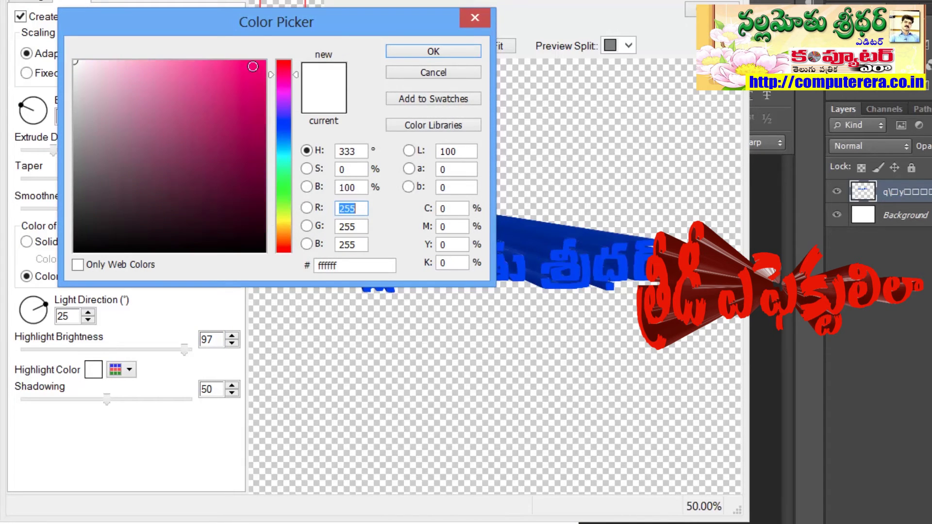
pyautogui.click(446, 50)
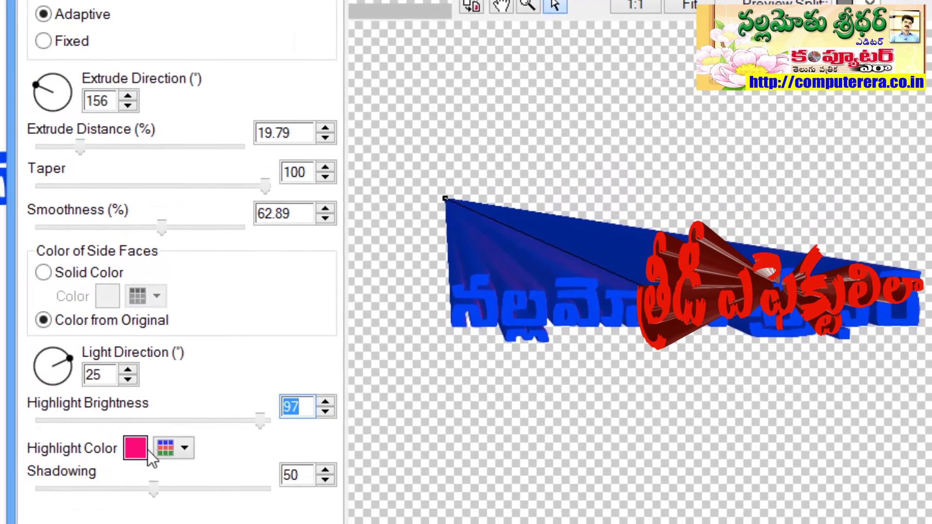
pyautogui.click(138, 451)
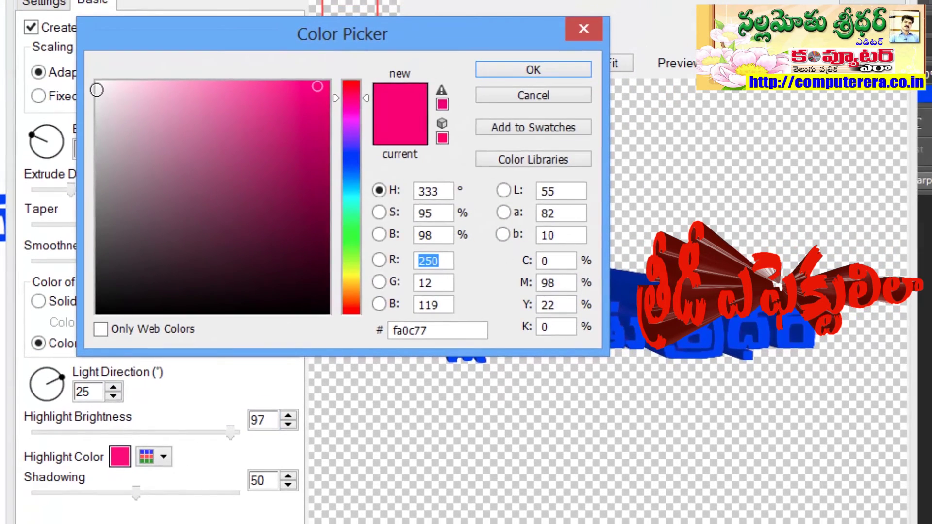
pyautogui.click(96, 89)
pyautogui.click(482, 73)
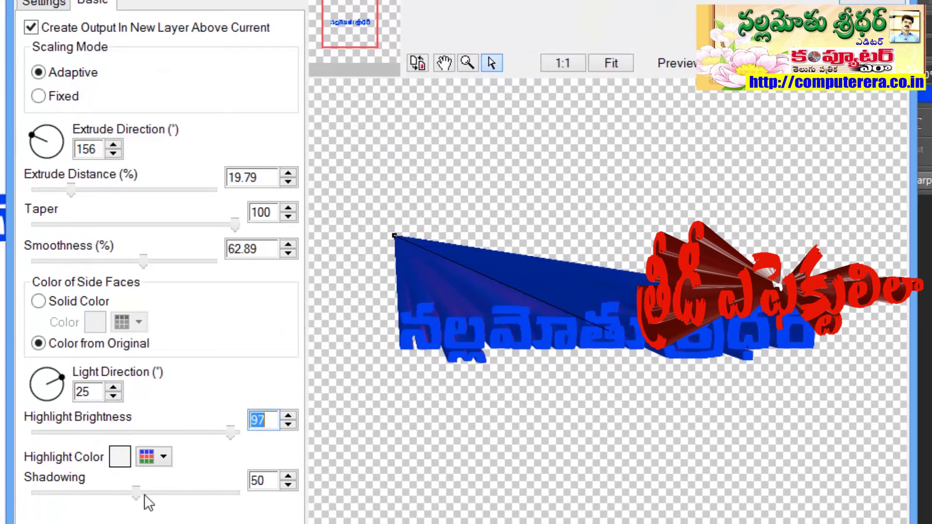
# Raise shadowing to 100 and lengthen the extrude distance to 47.40%
pyautogui.moveTo(134, 495); pyautogui.dragTo(205, 494)
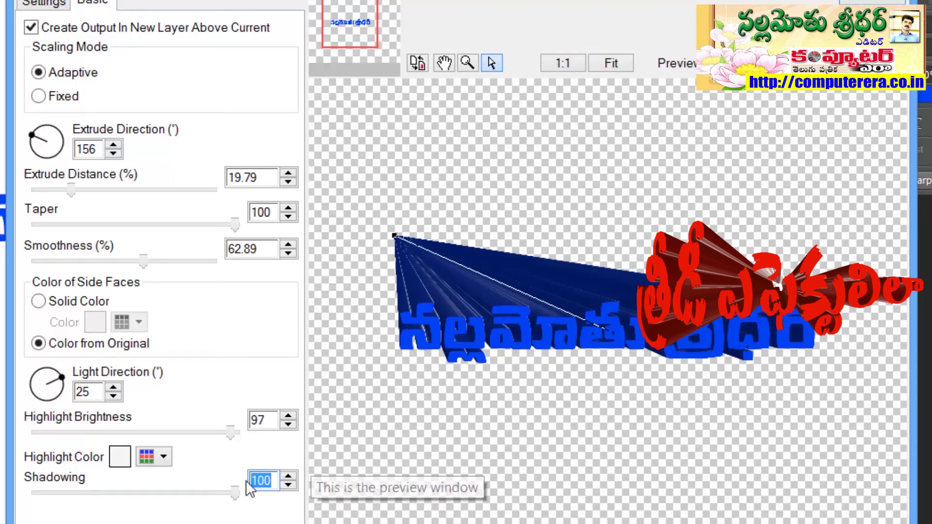
pyautogui.moveTo(235, 493); pyautogui.dragTo(100, 496)
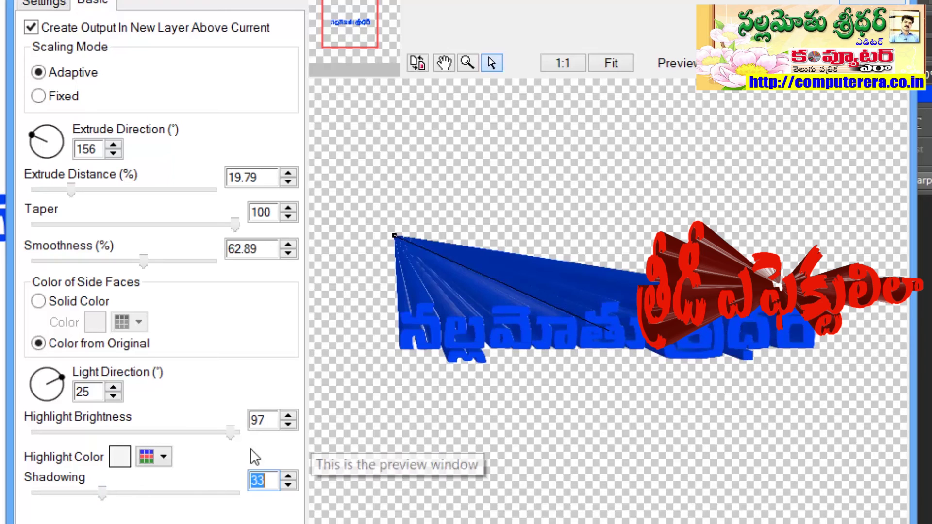
pyautogui.moveTo(105, 491); pyautogui.dragTo(289, 510)
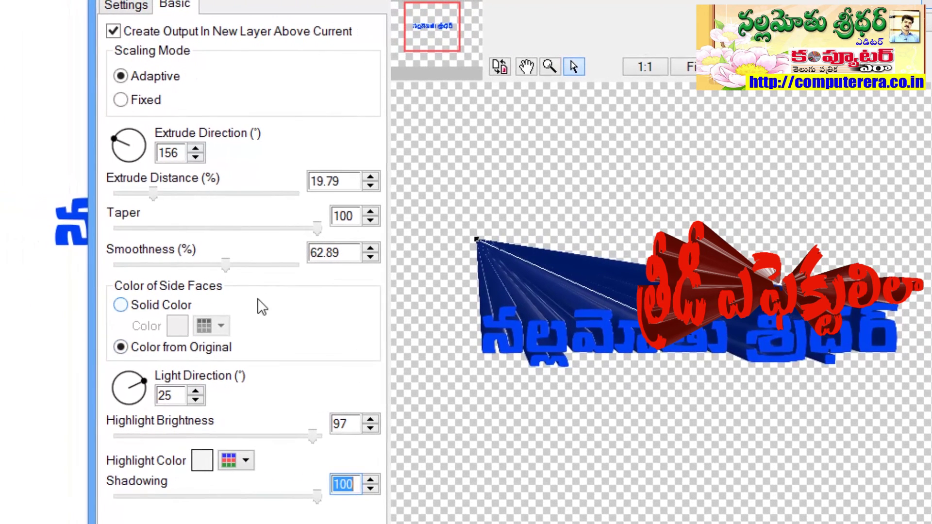
pyautogui.moveTo(153, 194); pyautogui.dragTo(205, 196)
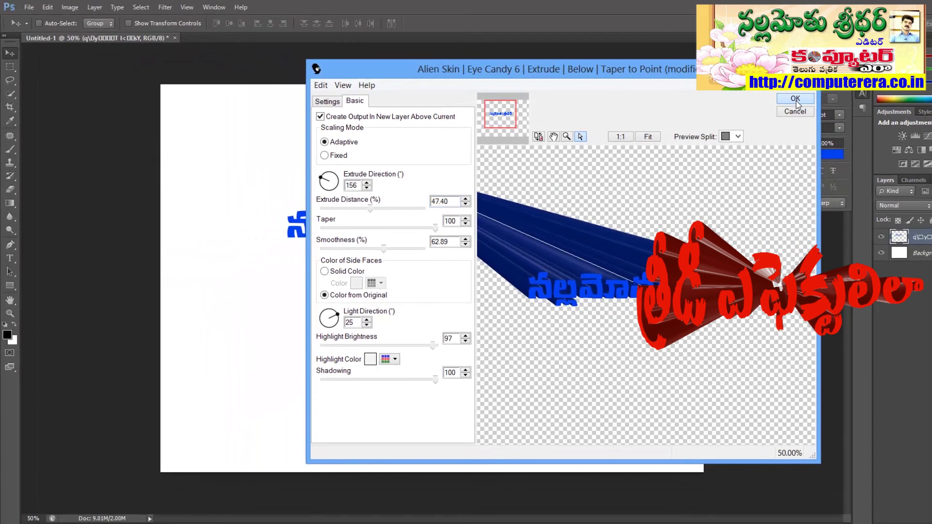
# Apply the Extrude effect to the blue name on the canvas
pyautogui.click(795, 100)
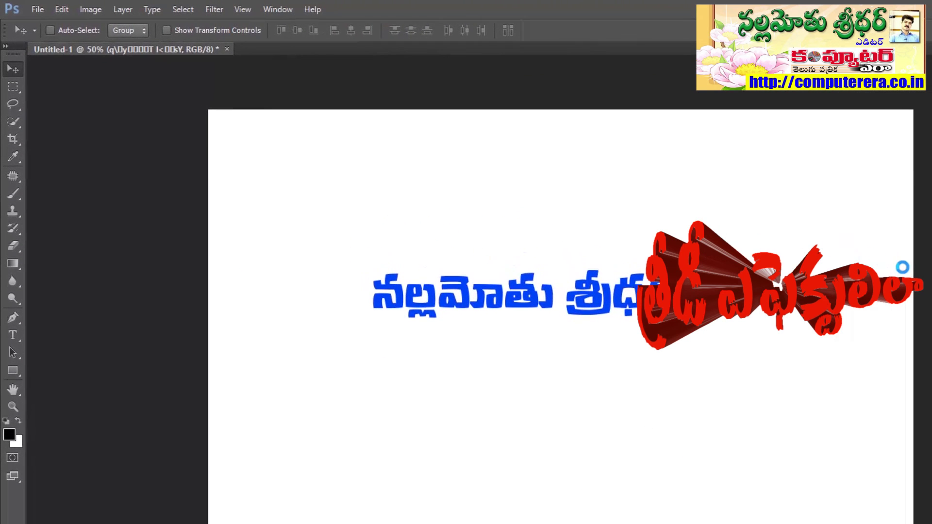